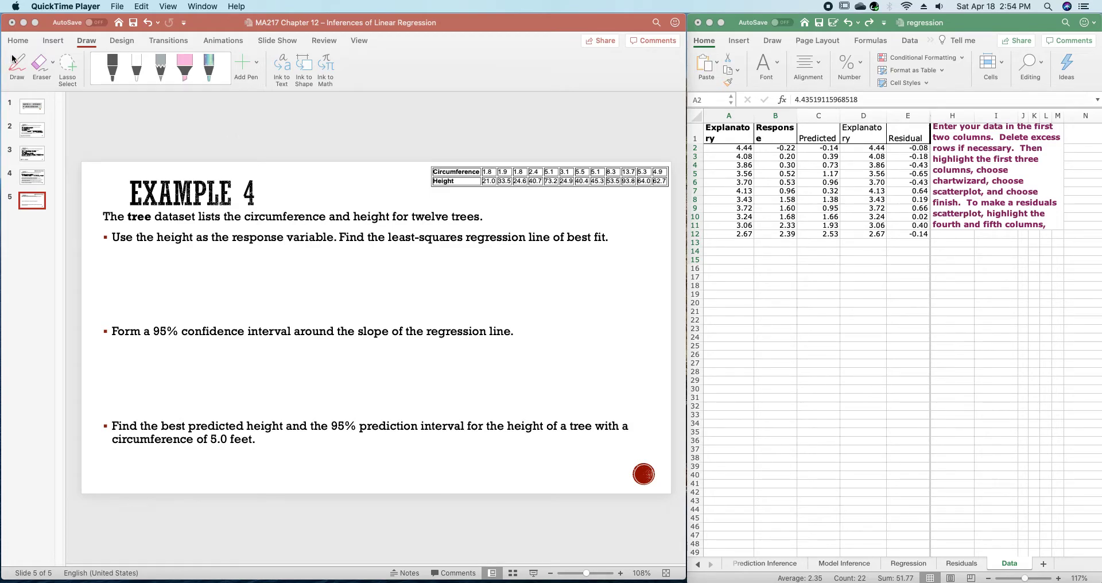
Bring the presentation with the Example 4 tree slide forward and pick the Draw pen.
left_click(16, 65)
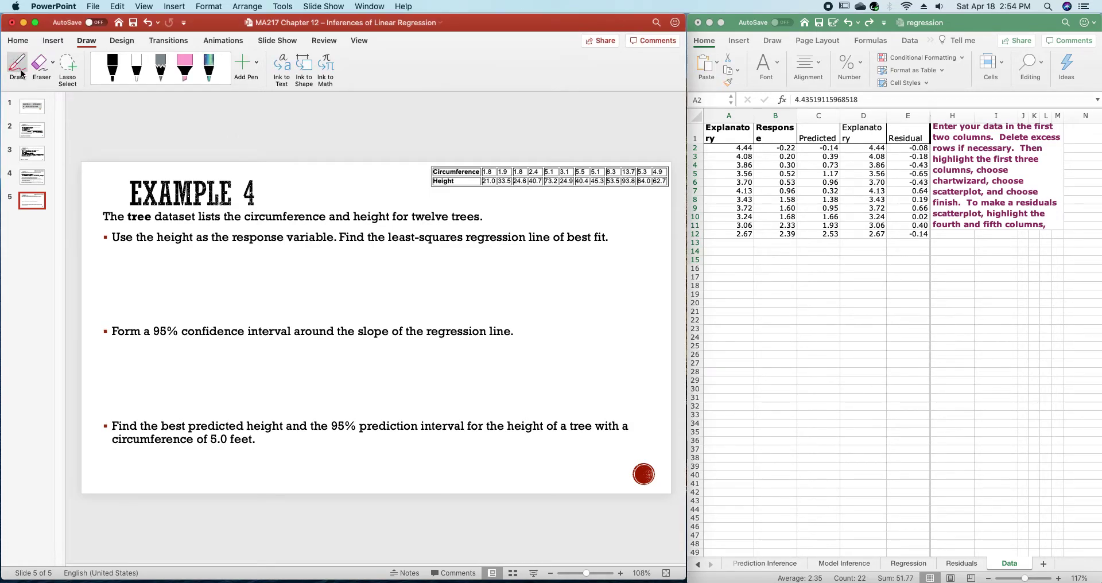
left_click(22, 69)
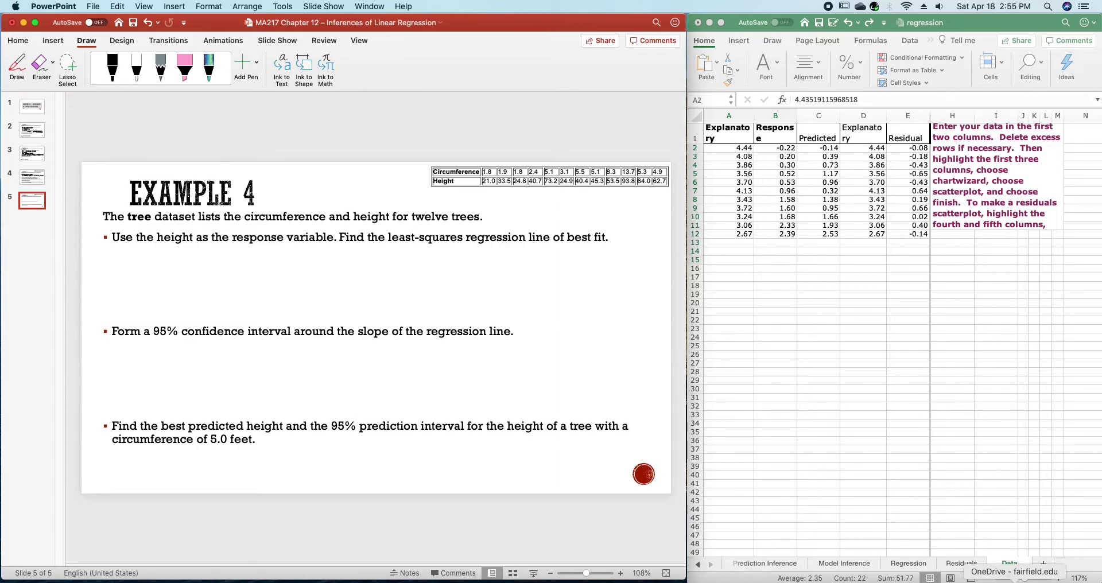
Copy the twelve trees' circumference and height values into cell A2 of the regression Data sheet.
left_click(975, 581)
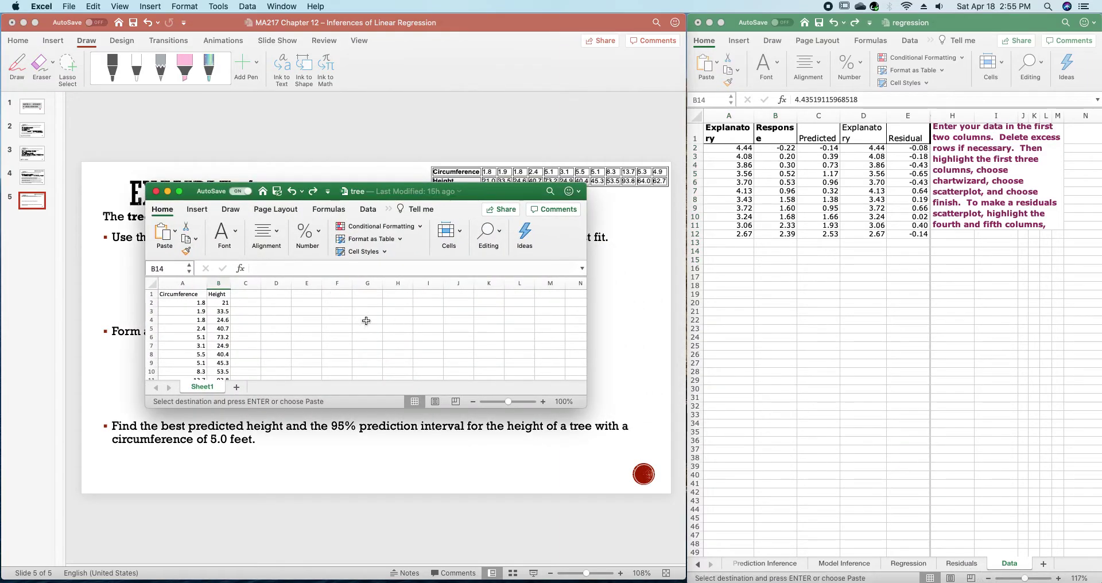
left_click_drag(180, 303, 223, 363)
right_click(223, 363)
left_click(244, 361)
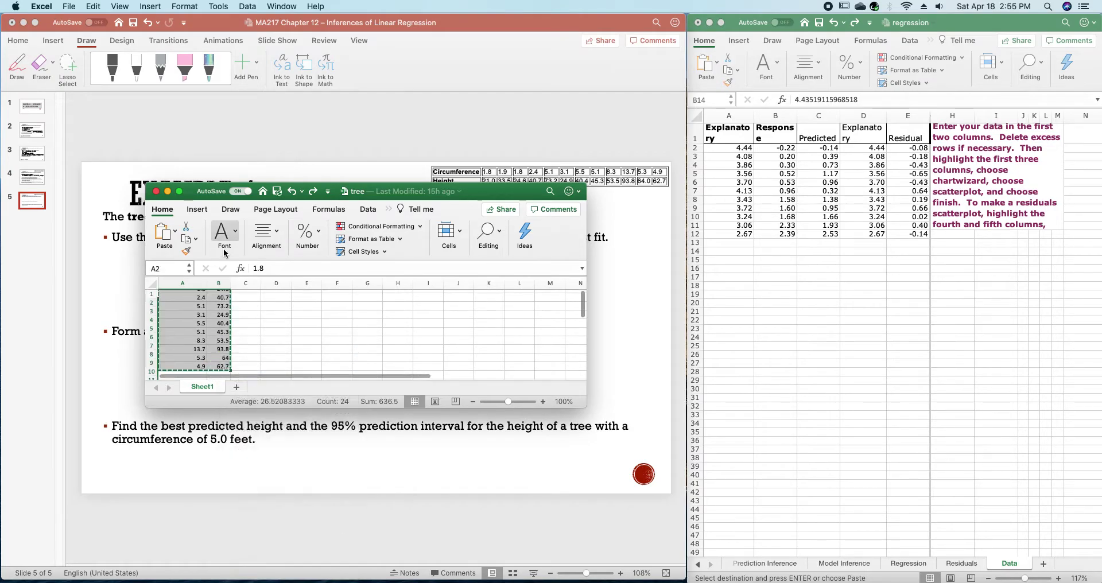
key("super+m")
left_click(749, 148)
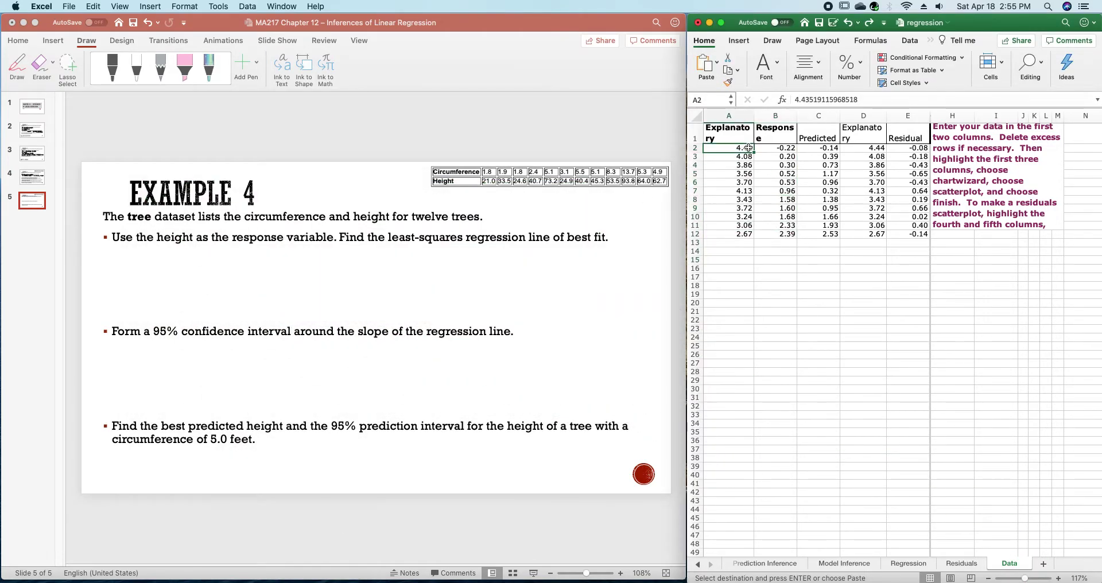
key("super+v")
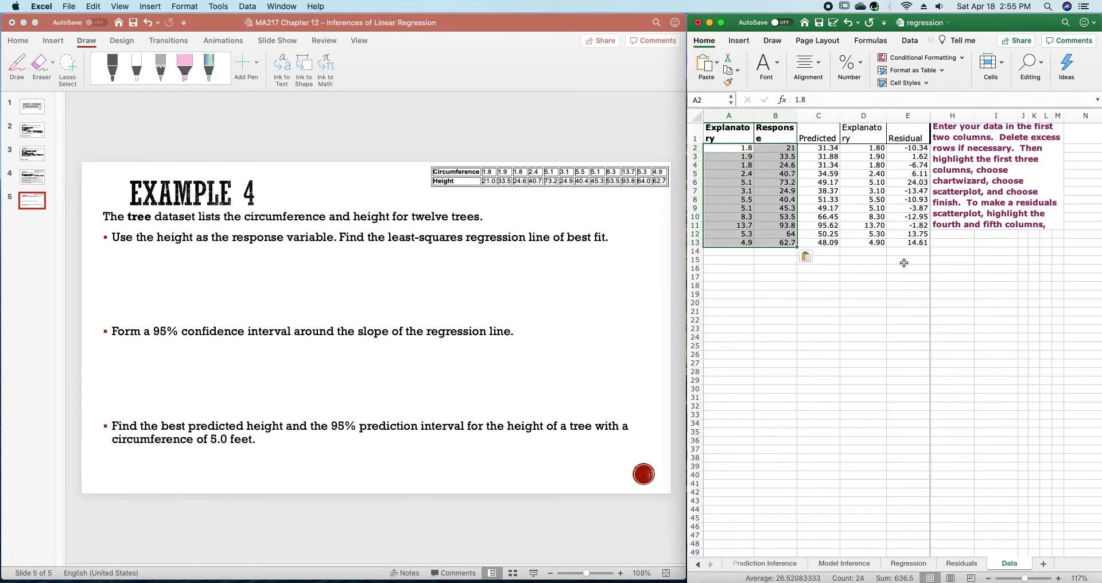
left_click(962, 563)
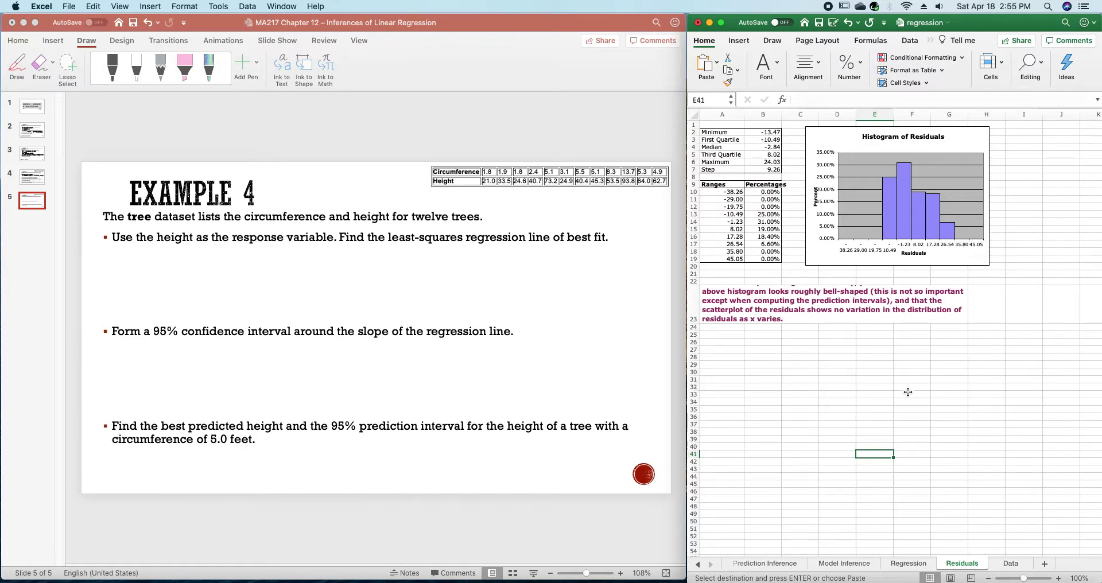
left_click(909, 564)
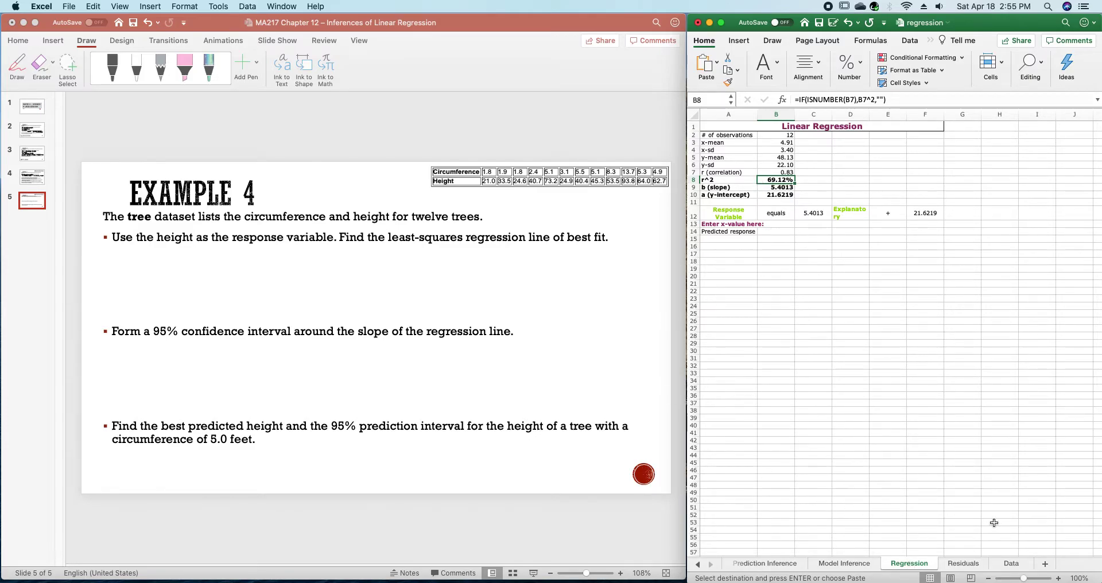
left_click(1010, 564)
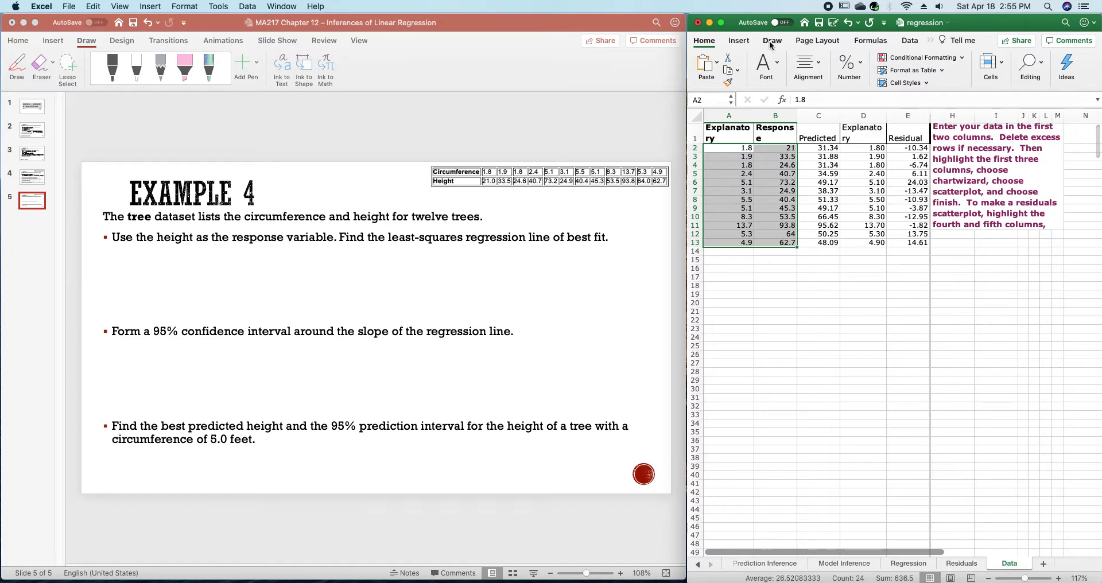
Insert a basic scatter chart of the tree data, then show the Regression sheet.
left_click(739, 41)
left_click(894, 79)
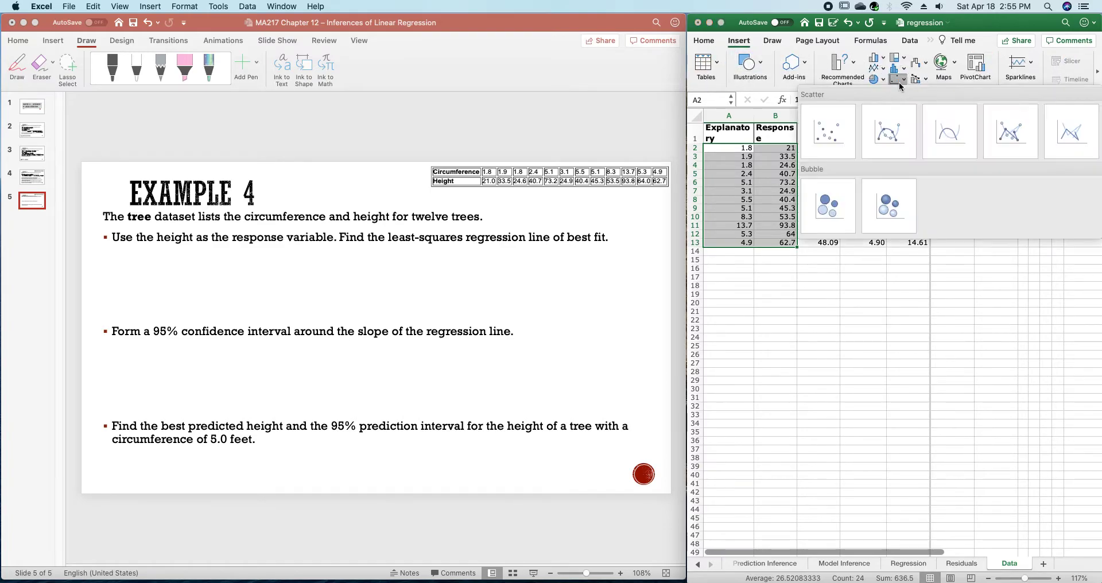
left_click(843, 139)
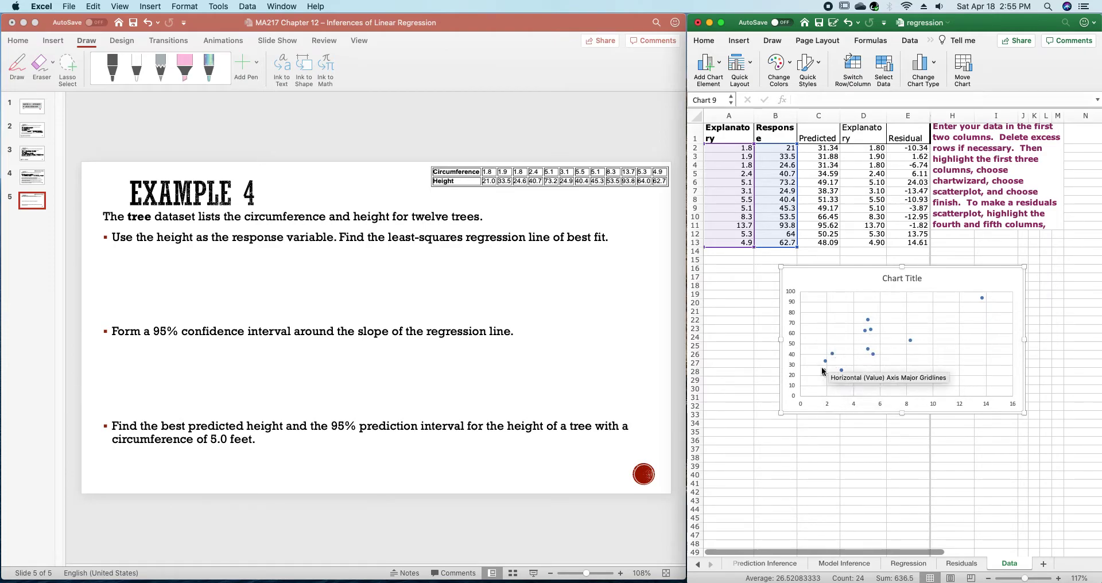
left_click(908, 566)
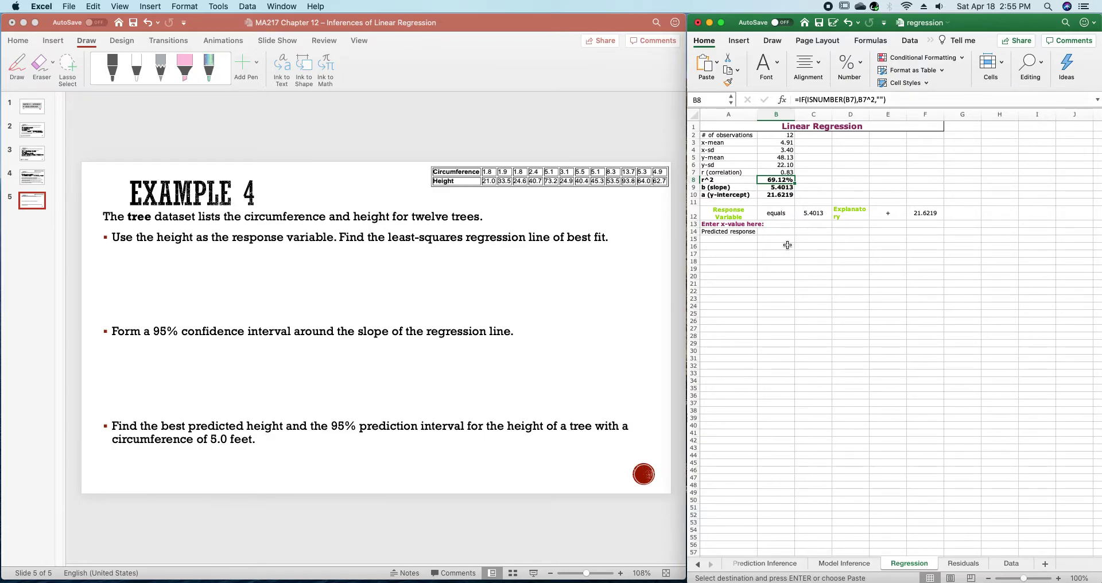
Handwrite ŷ = 21.6219 + 5.4013x in black ink under the first bullet.
left_click(158, 253)
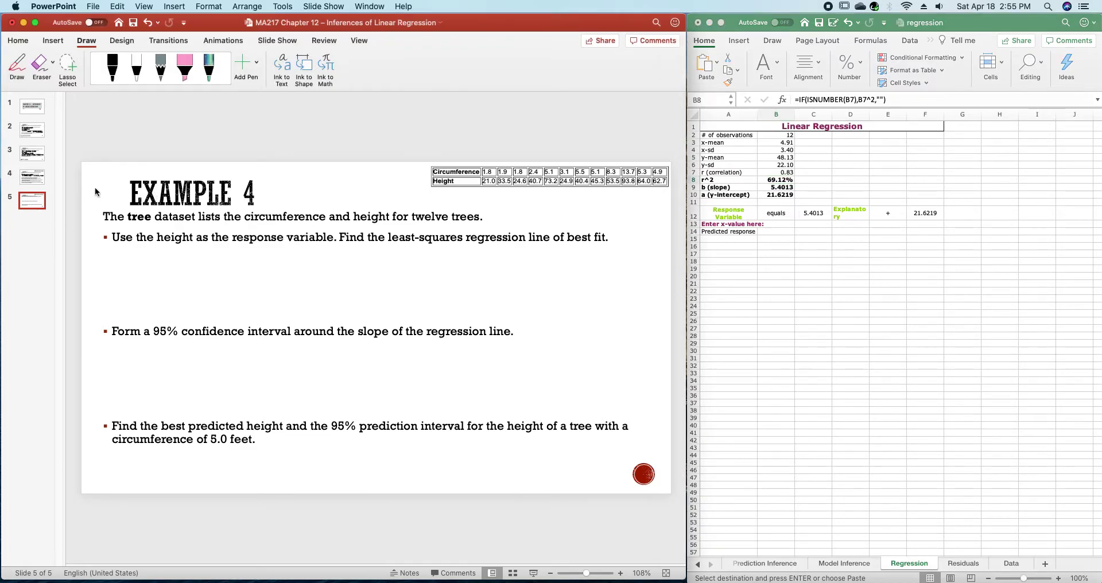
left_click(17, 63)
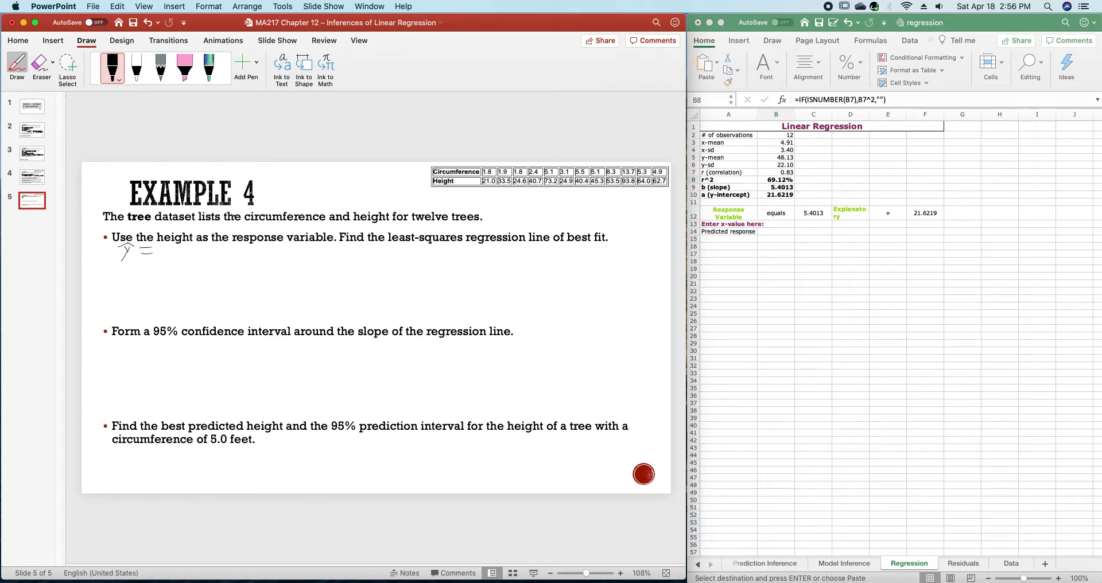
left_click_drag(176, 249, 180, 260)
mouse_move(211, 248)
left_mouse_down()
mouse_move(205, 259)
mouse_move(252, 261)
left_mouse_up()
left_click_drag(291, 248, 297, 259)
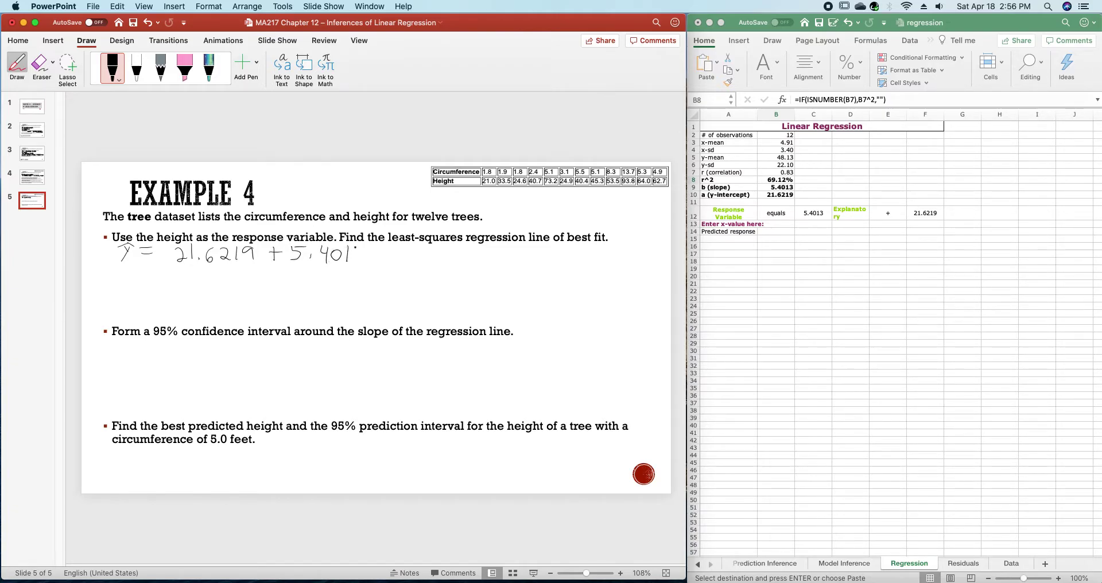
mouse_move(356, 247)
left_mouse_down()
mouse_move(358, 262)
mouse_move(389, 261)
left_mouse_up()
Handwrite the definition y = height (ft) below the equation.
left_click_drag(128, 275, 124, 297)
left_click_drag(138, 280, 171, 288)
left_click_drag(173, 281, 183, 287)
mouse_move(188, 278)
left_mouse_down()
mouse_move(195, 289)
mouse_move(230, 285)
left_mouse_up()
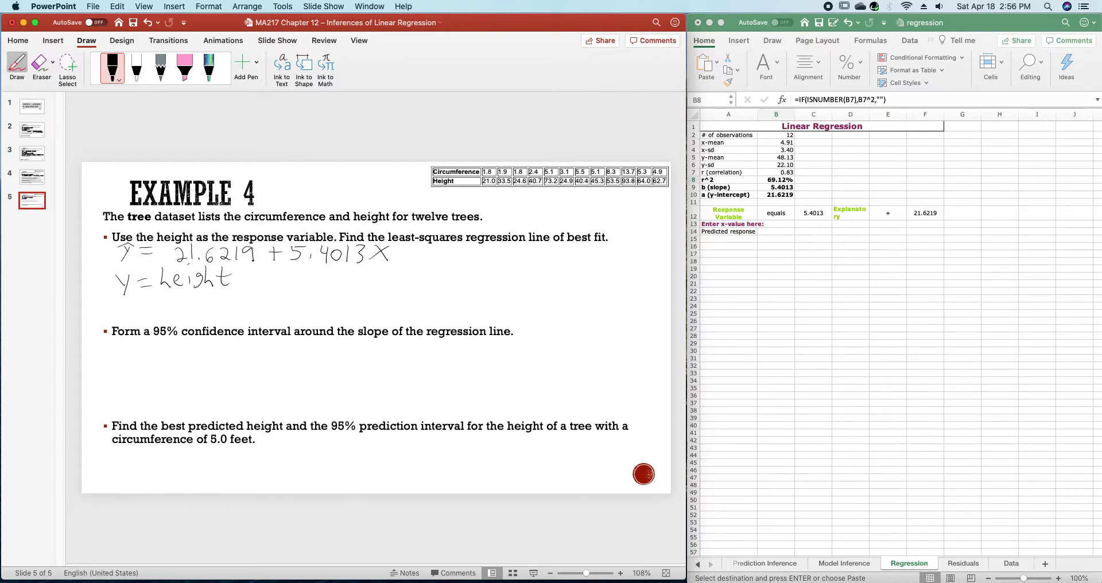
mouse_move(252, 268)
left_mouse_down()
mouse_move(250, 293)
mouse_move(267, 279)
left_mouse_up()
left_click_drag(278, 267, 286, 289)
Handwrite the definition x = circumference (ft) below it.
left_click_drag(219, 306, 217, 316)
left_click_drag(221, 309, 291, 315)
left_click_drag(298, 313, 330, 319)
mouse_move(339, 313)
left_mouse_down()
mouse_move(381, 323)
mouse_move(404, 323)
left_mouse_up()
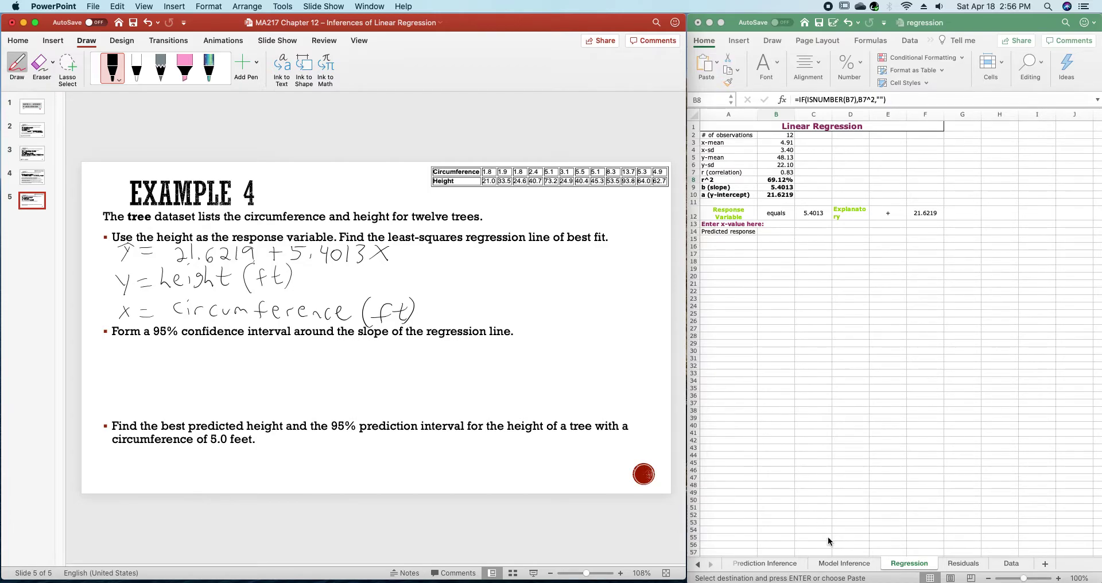
Show Excel's Model Inference sheet with the slope interval 2.8575 to 7.9452.
left_click(827, 561)
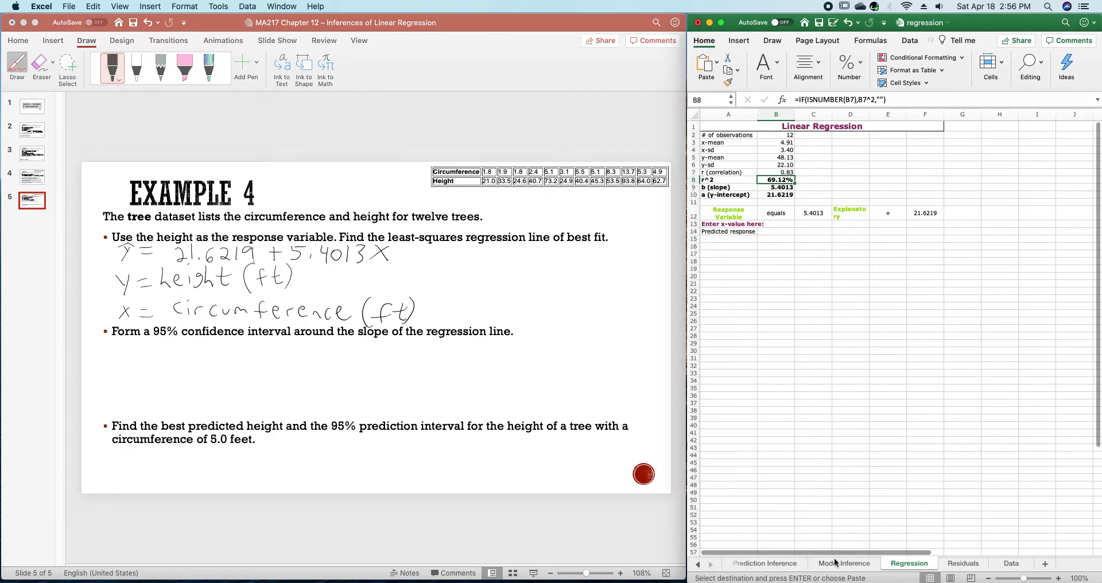
left_click(842, 563)
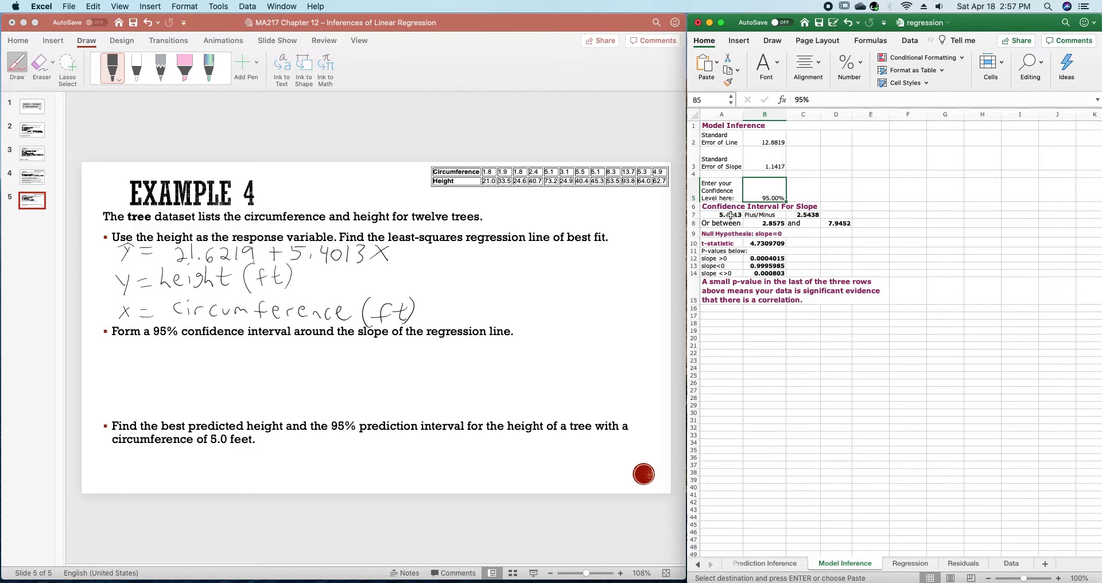
Type 'We are 95% confident that the average change in height for each additional 1-foot in circumference'.
left_click(20, 84)
left_click(18, 74)
left_click(134, 354)
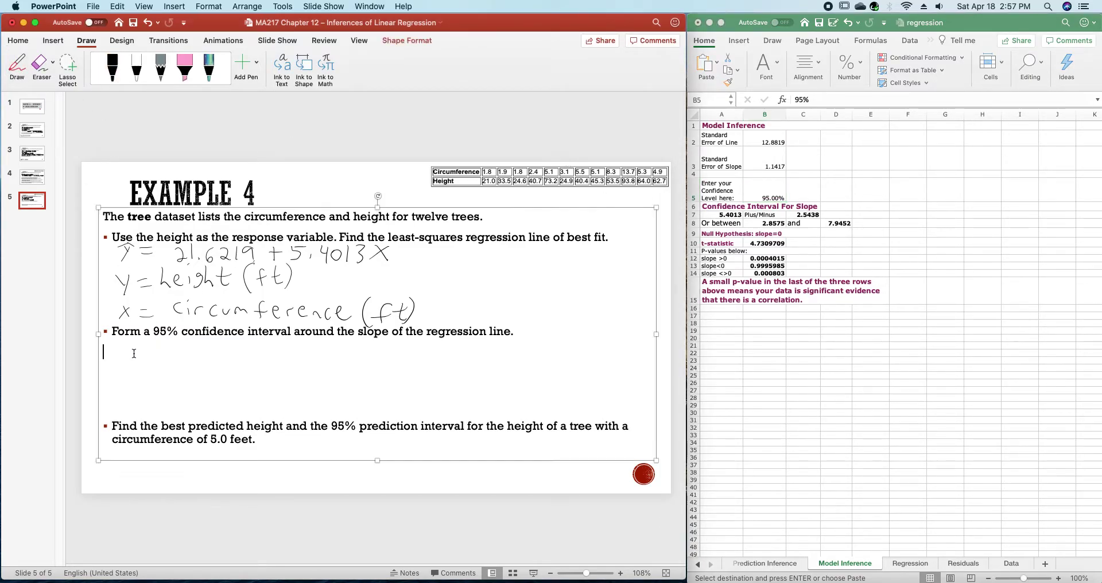
type("We are 95% conf")
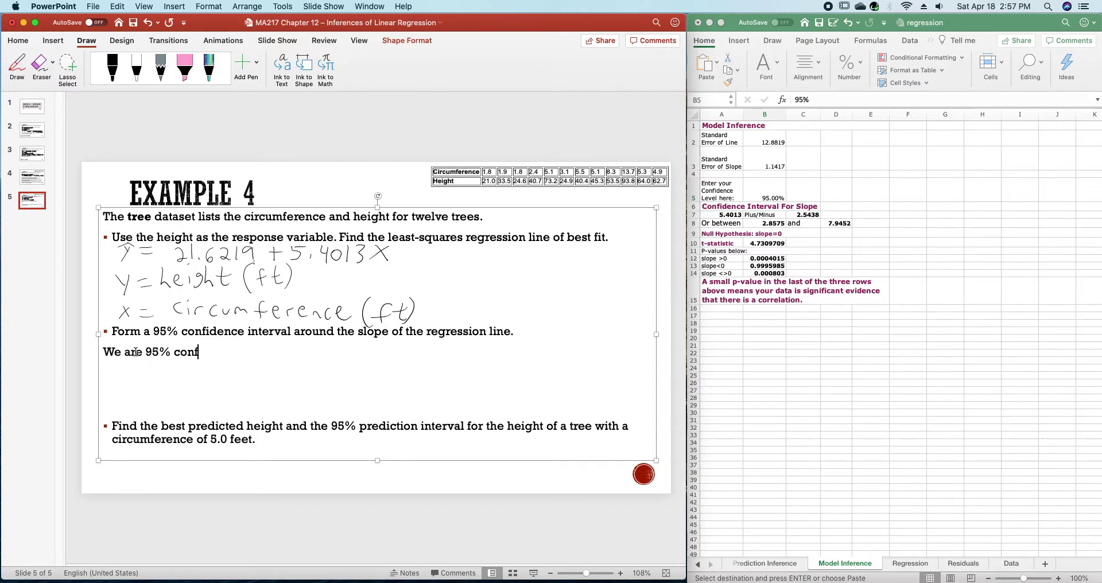
type("ident that ")
type("the av")
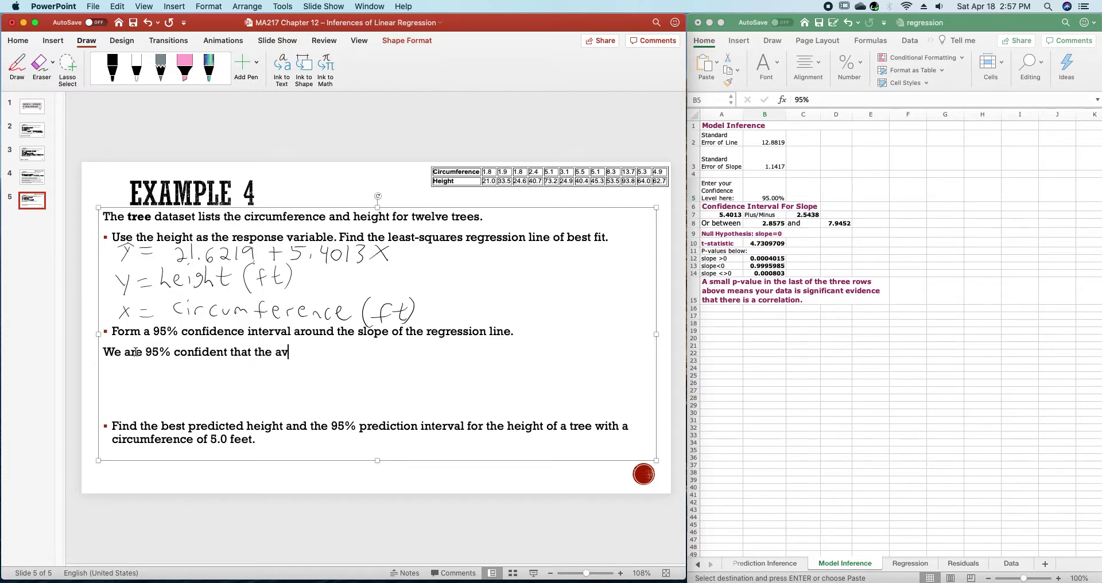
type("erage change in height ")
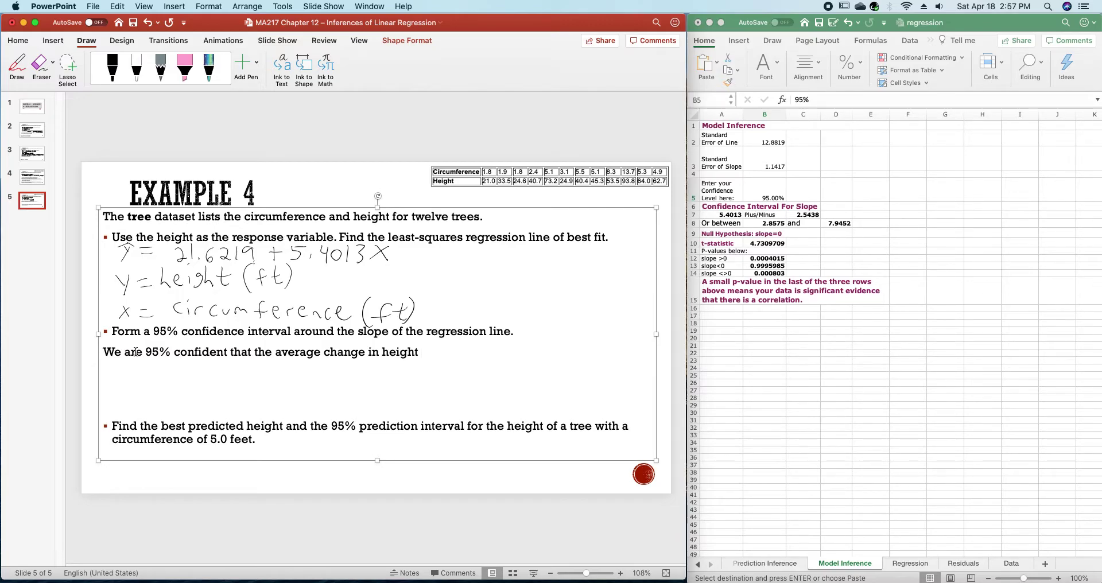
type("for each additional")
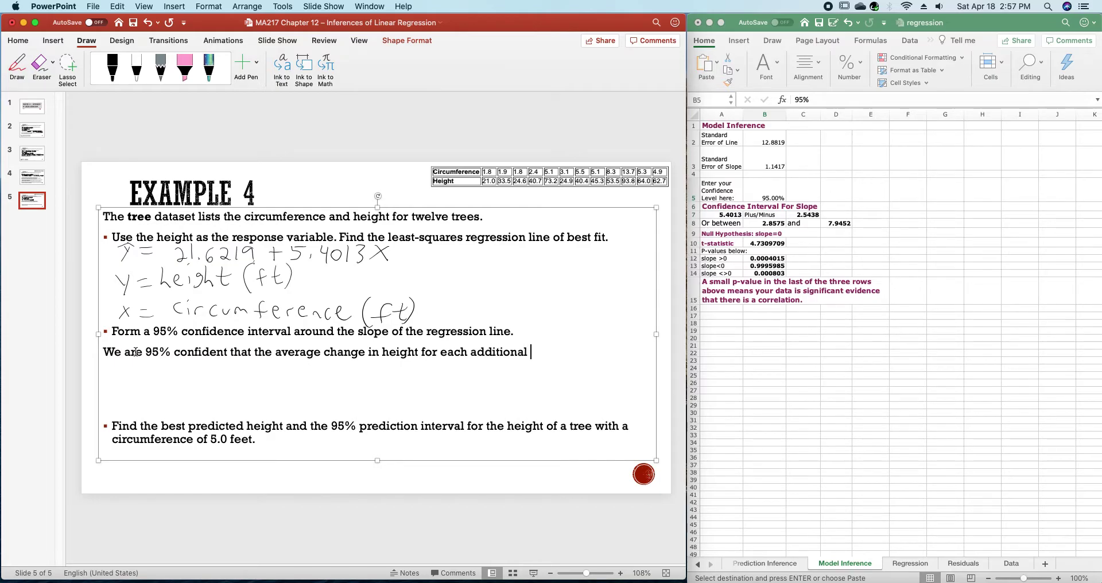
type(" 1-foot in cu")
key("BackSpace")
type("ircumference is")
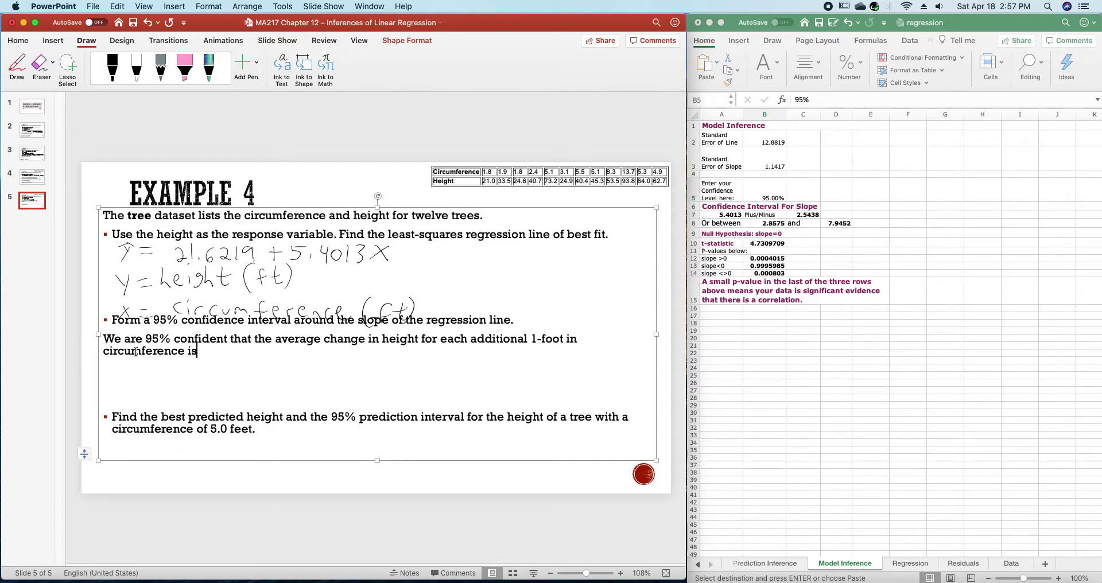
type(" between 2.8575 ft a")
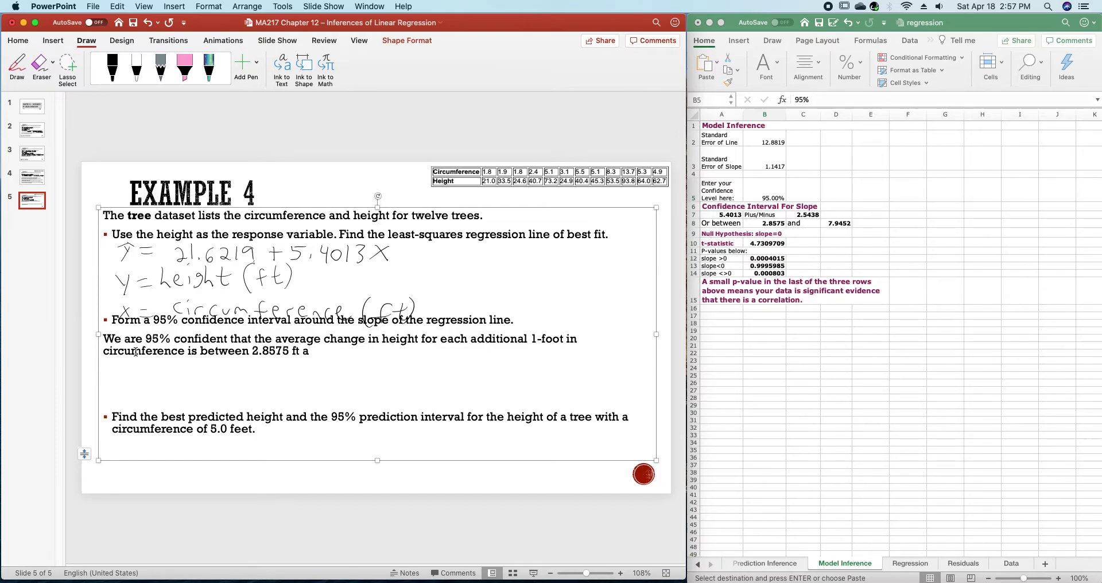
Finish the sentence with 'is between 2.8575 and 7.945', correcting typos.
type("nd")
key("BackSpace")
key("BackSpace")
key("BackSpace")
key("BackSpace")
key("BackSpace")
key("BackSpace")
type("and 7.945")
Make the text box taller and delete the extra blank lines below the sentence.
left_click_drag(377, 460, 377, 484)
left_click(233, 389)
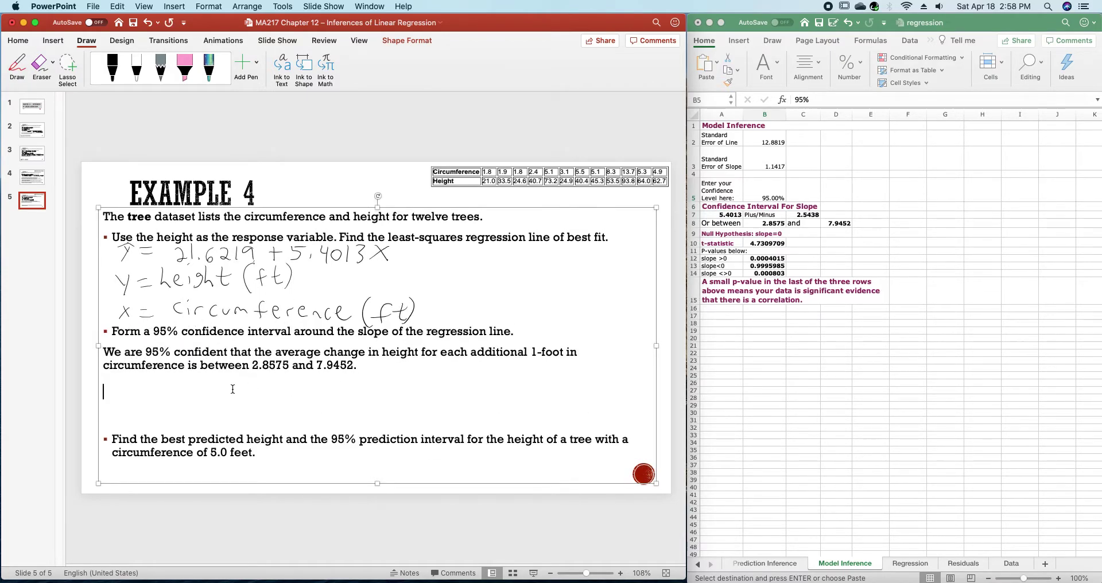
left_click(230, 405)
key("BackSpace")
key("BackSpace")
key("BackSpace")
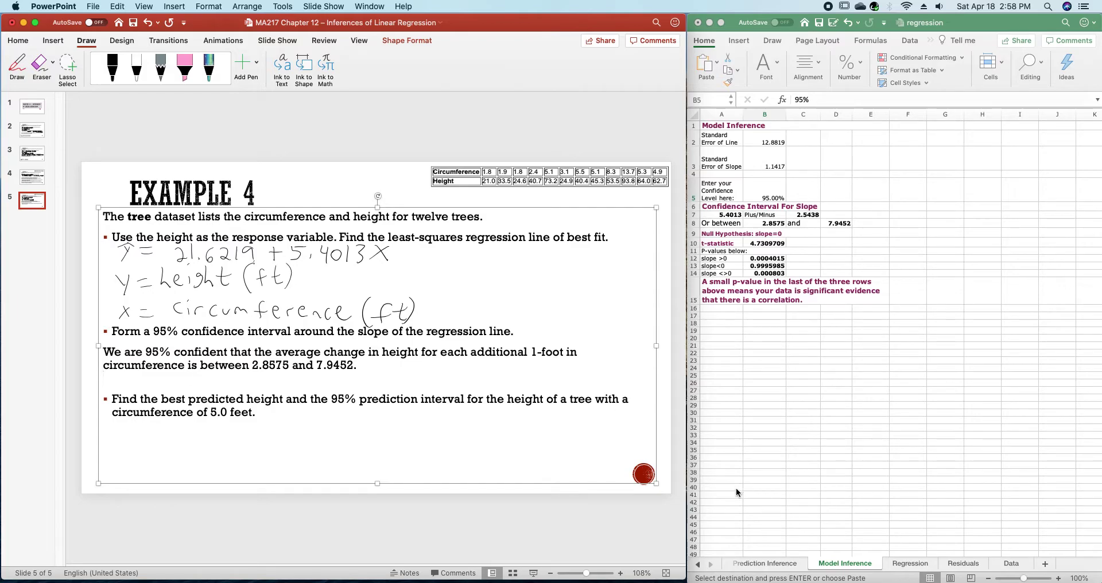
On the Prediction Inference sheet, enter circumference 5 in B2 and confidence level 95 in B10.
left_click(767, 561)
double_click(774, 564)
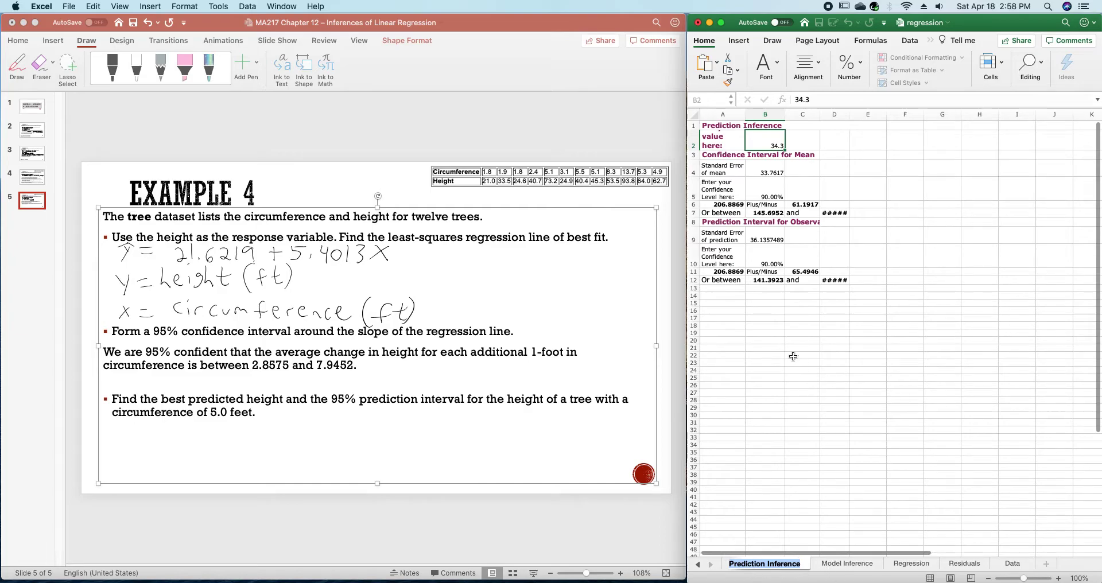
left_click(773, 138)
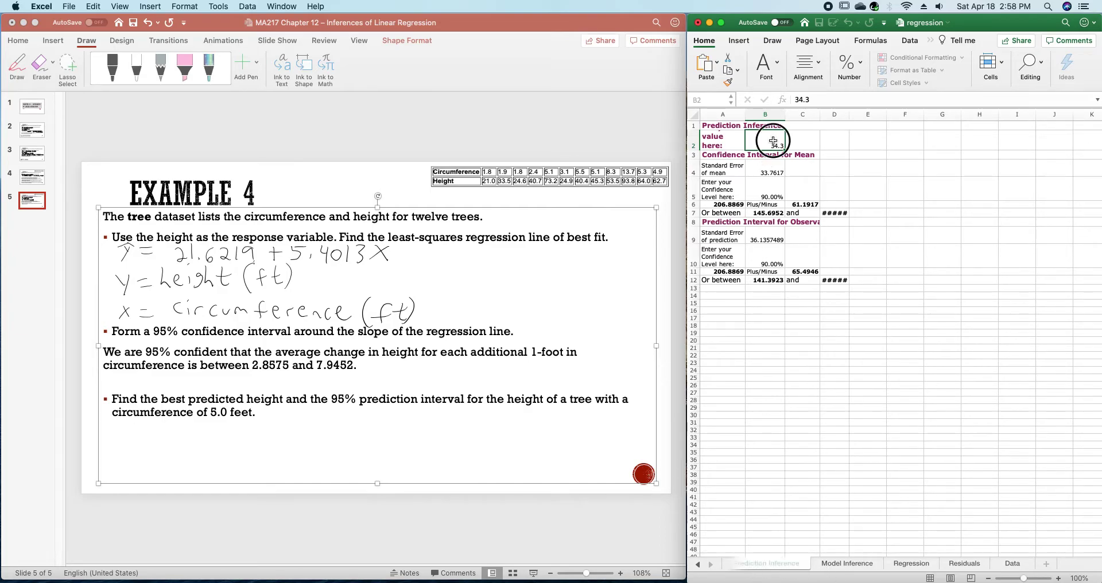
type("5")
key("Return")
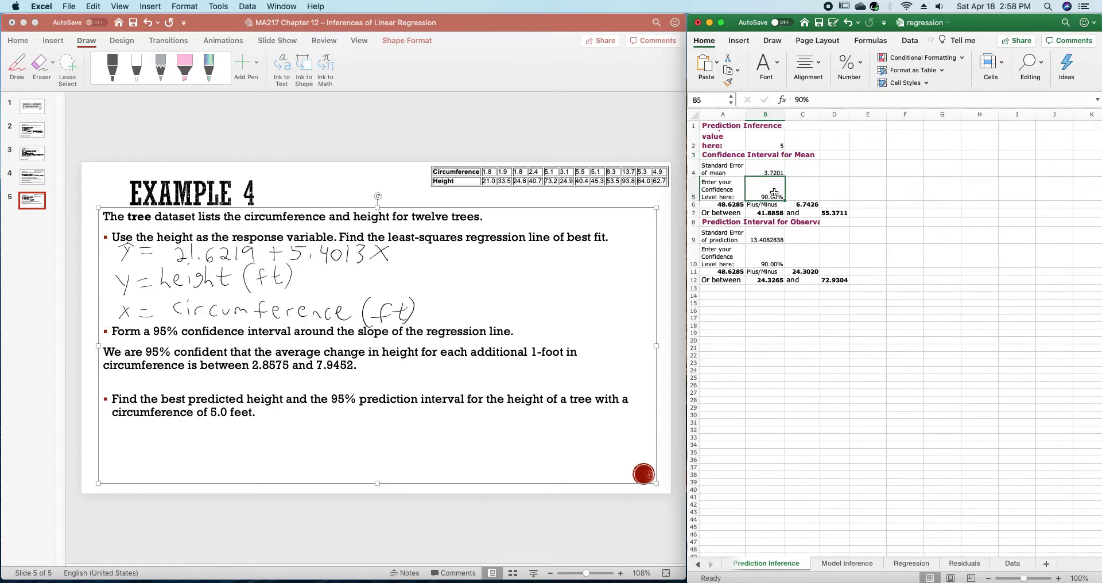
left_click(773, 256)
type("95")
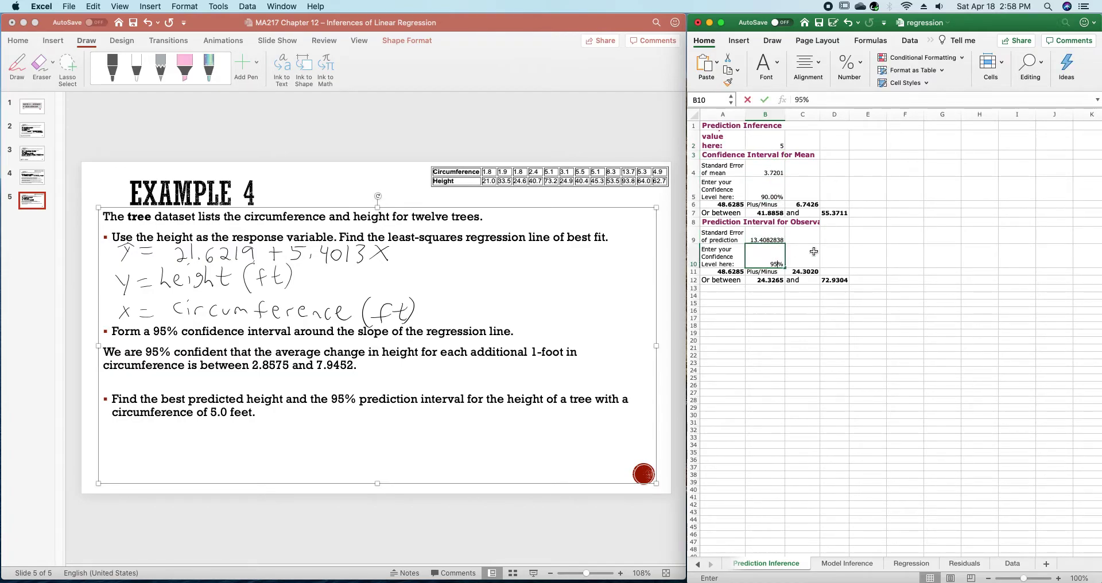
key("Return")
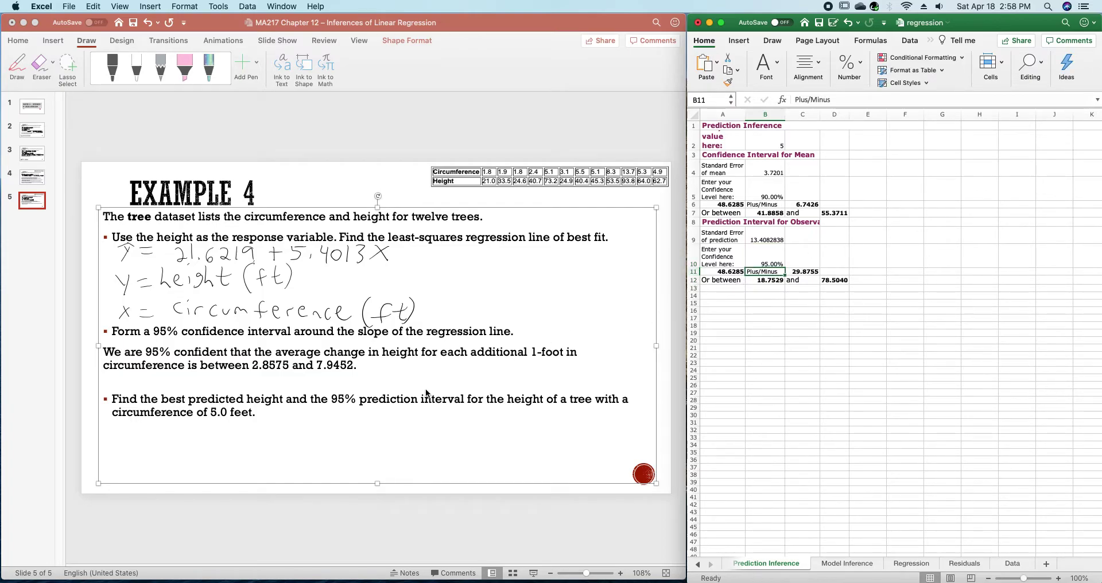
left_click(361, 429)
On an unbulleted line, type 'The predicted height of a tree with a circumference of 5.0 feet is 48.6285 ft.'.
left_click(360, 427)
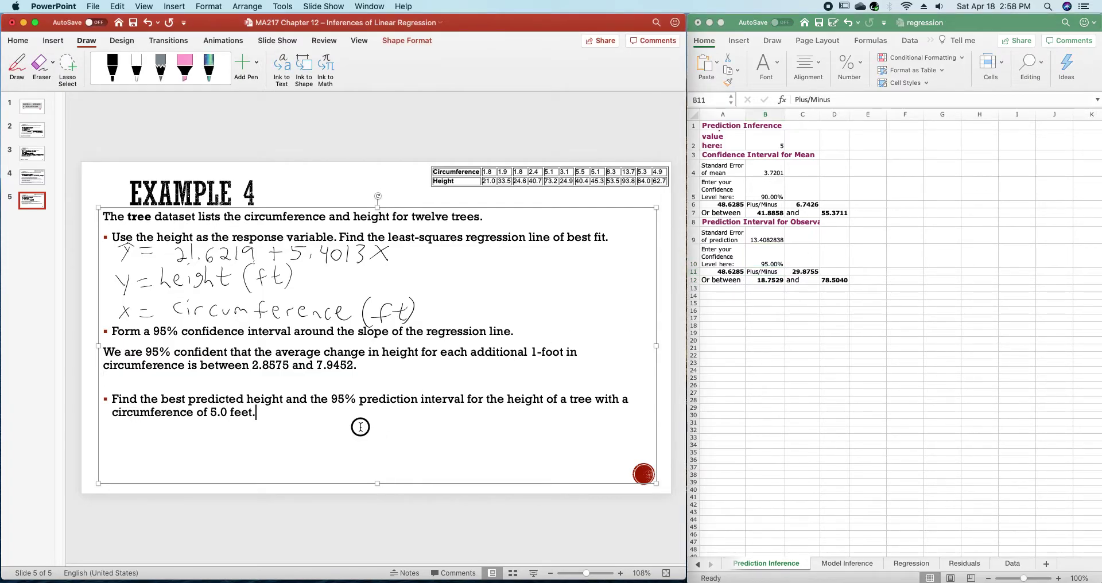
key("BackSpace")
type("The predicted height f")
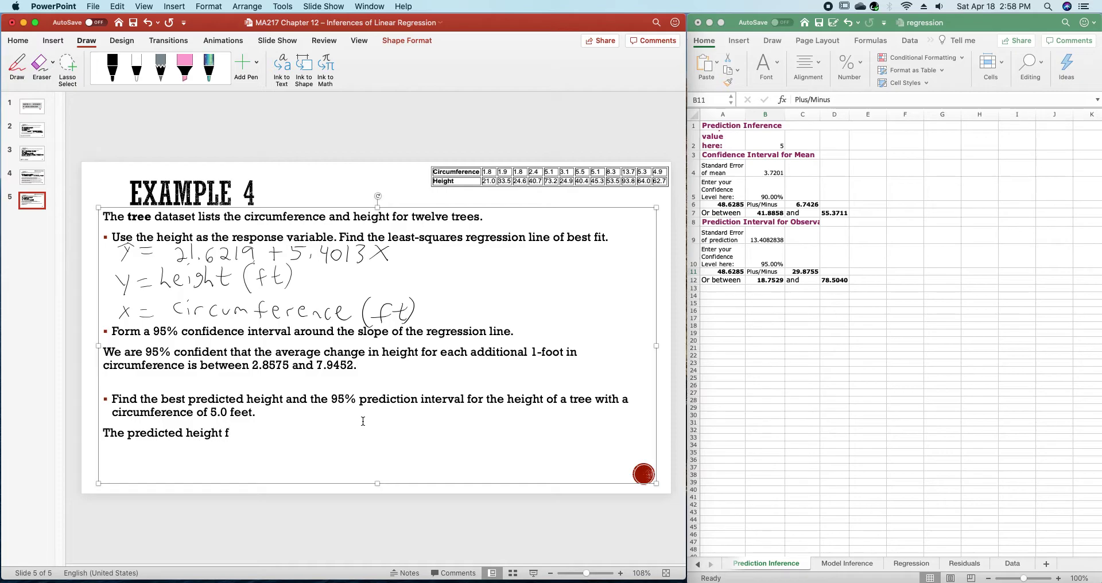
key("BackSpace")
type("of a tree w")
type("ith a cirumfe")
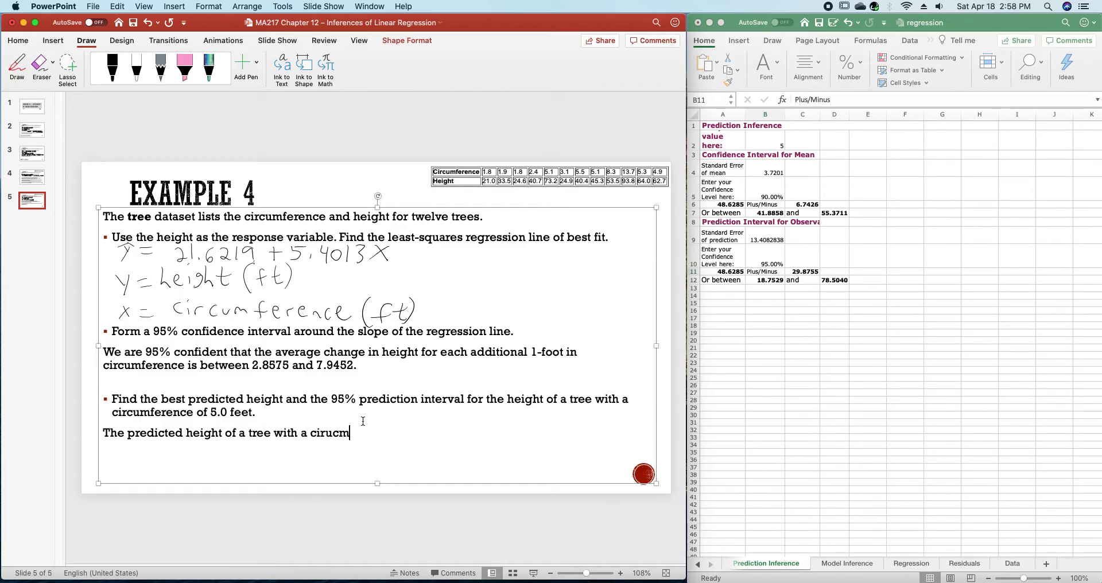
key("BackSpace")
key("BackSpace")
key("BackSpace")
key("BackSpace")
type("cumference of 5.0 feet is ")
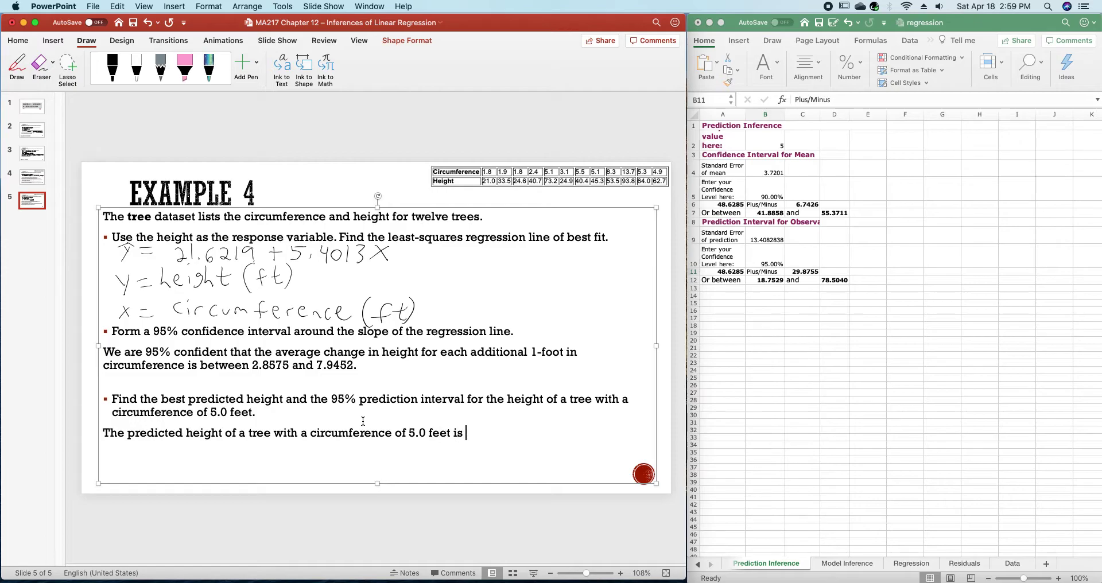
type("48.6285 ft.")
key("Return")
Type 'We are 95% confident that the average height of a 5.0-foot-circumference tree is between 18.7529 and 78.5040 feet'.
type("We are ")
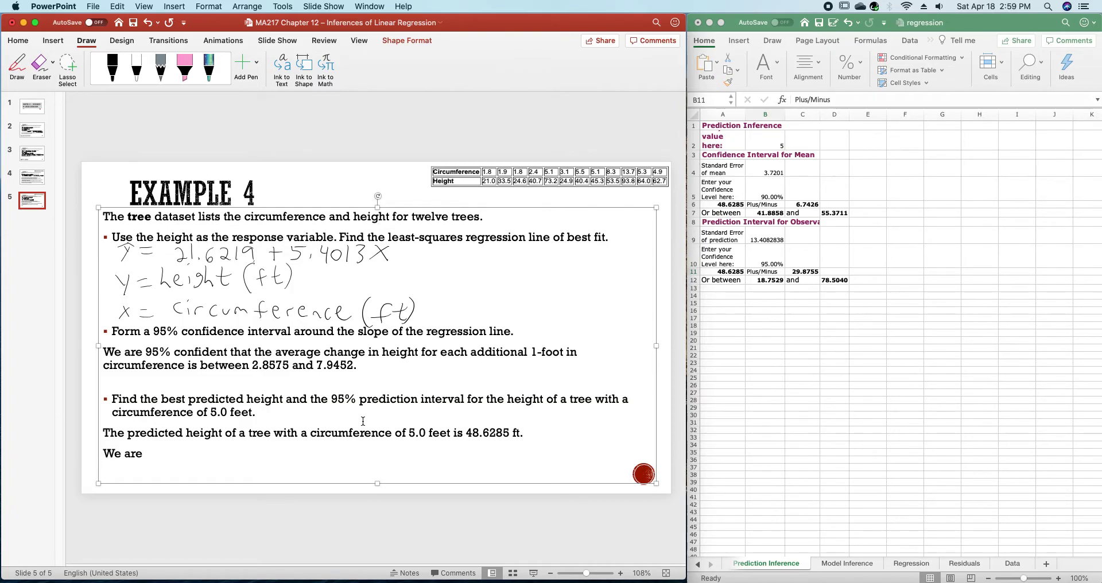
type("95% confident that tth")
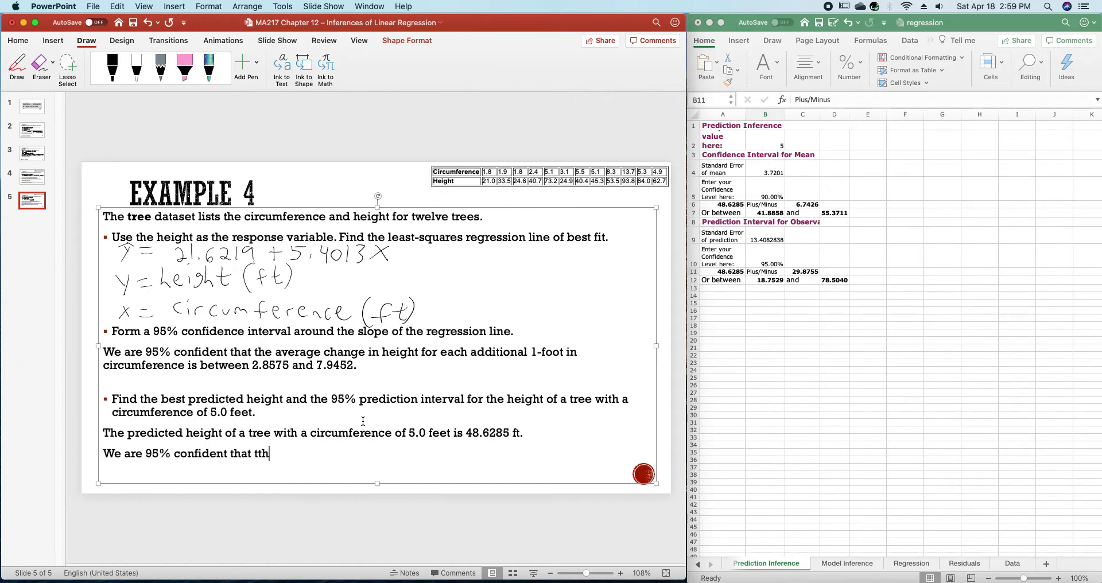
key("BackSpace")
key("BackSpace")
key("BackSpace")
type("the")
type("predicte")
key("BackSpace")
key("BackSpace")
key("BackSpace")
key("BackSpace")
key("BackSpace")
key("BackSpace")
key("BackSpace")
key("BackSpace")
type("height of a tre")
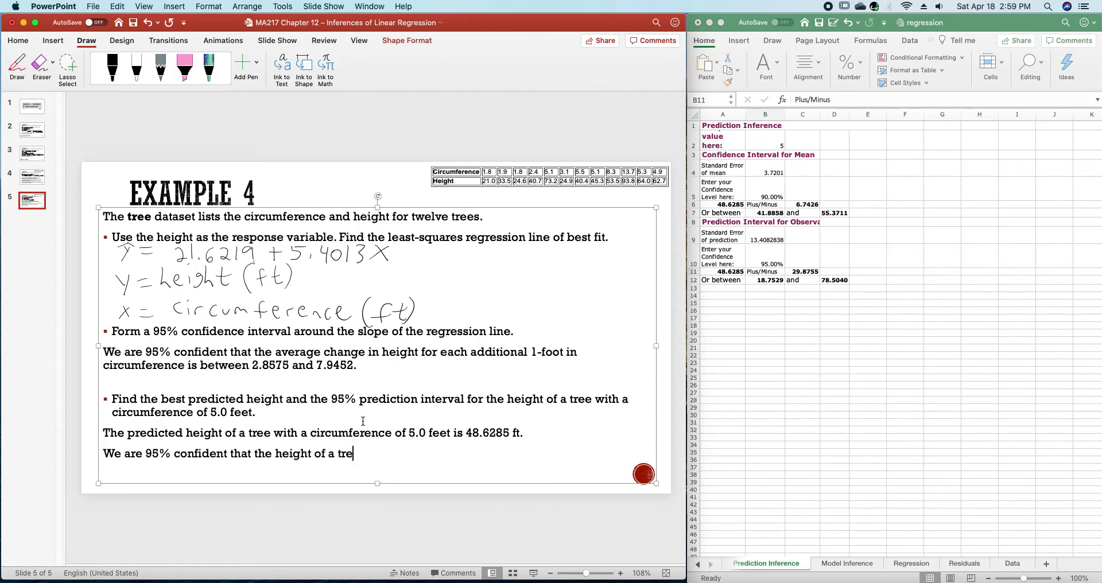
type("e with")
key("Left")
type("avera")
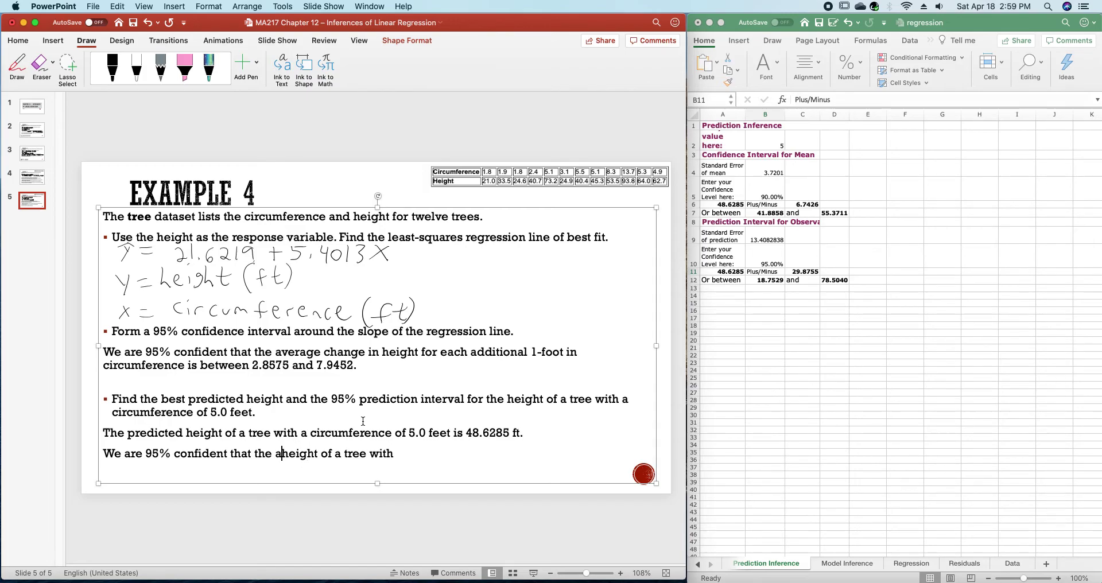
type("ge")
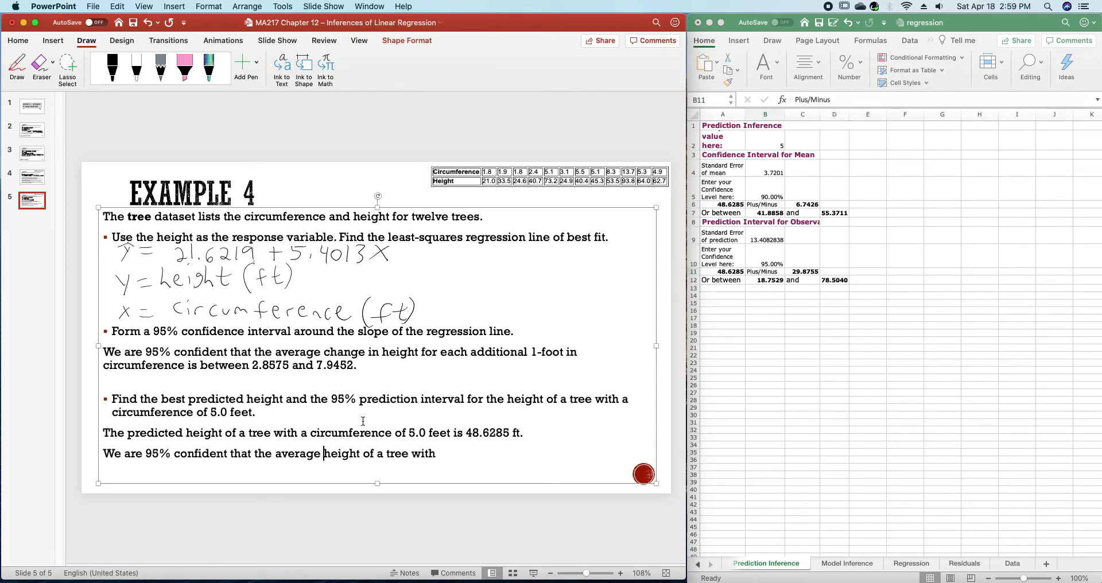
left_click(442, 455)
type("a circumference of 5.0 ")
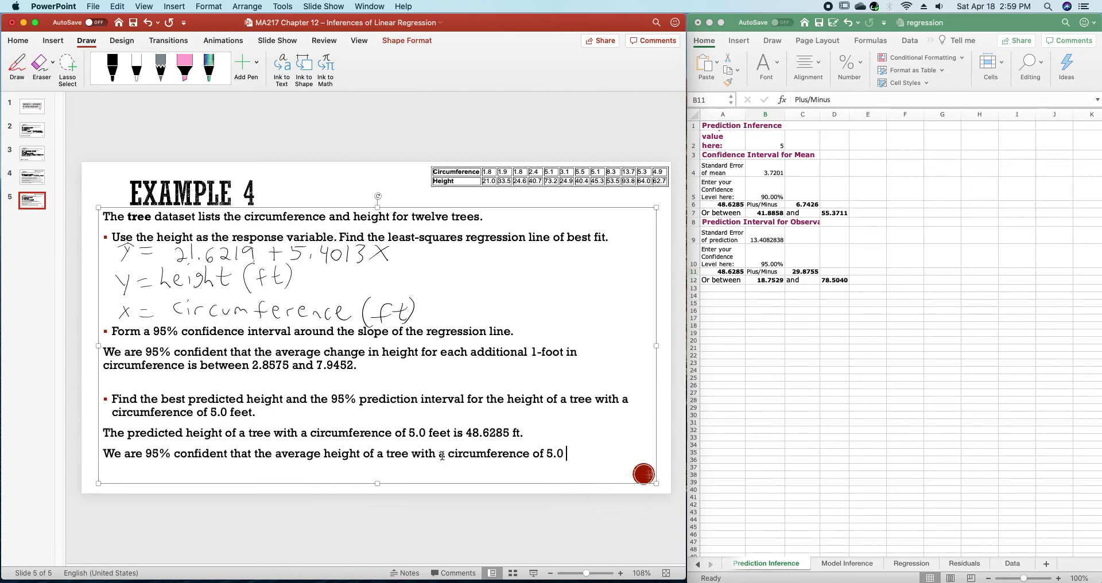
type("feet is between 1")
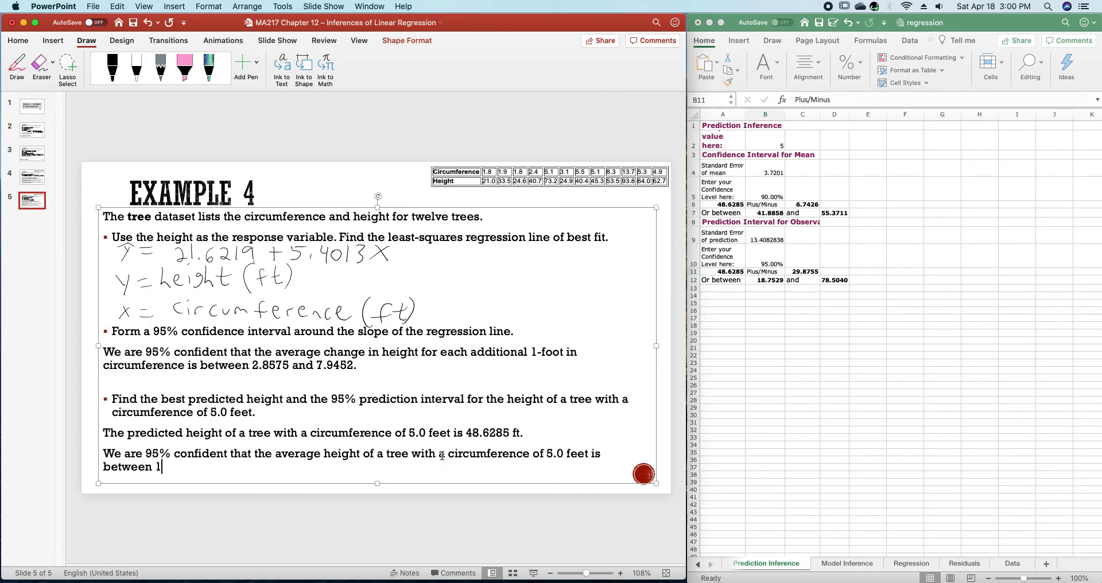
type("8.7529 feet and")
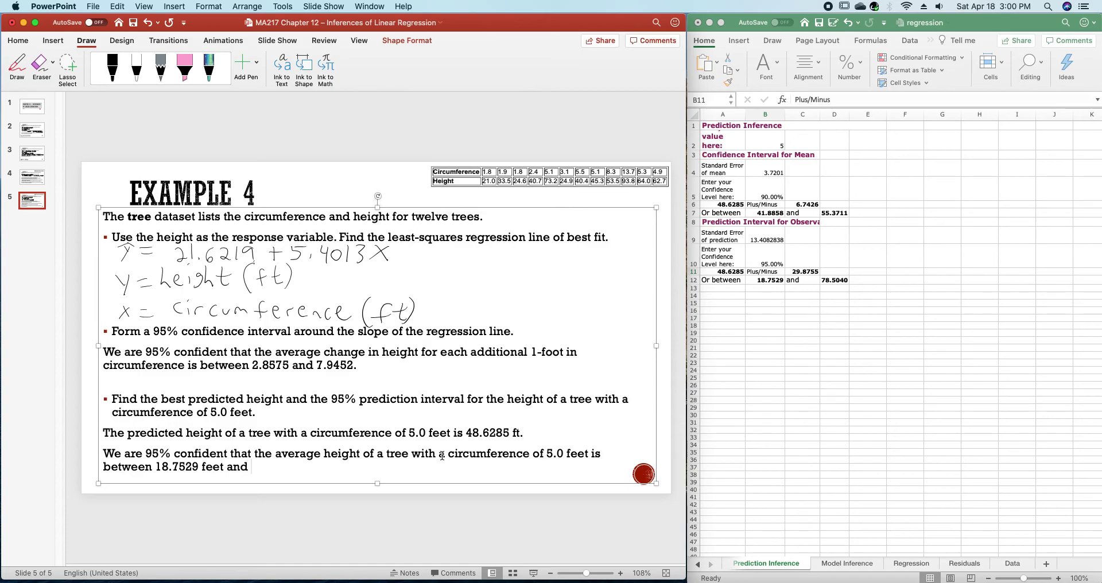
type(" 78.5040 feet.")
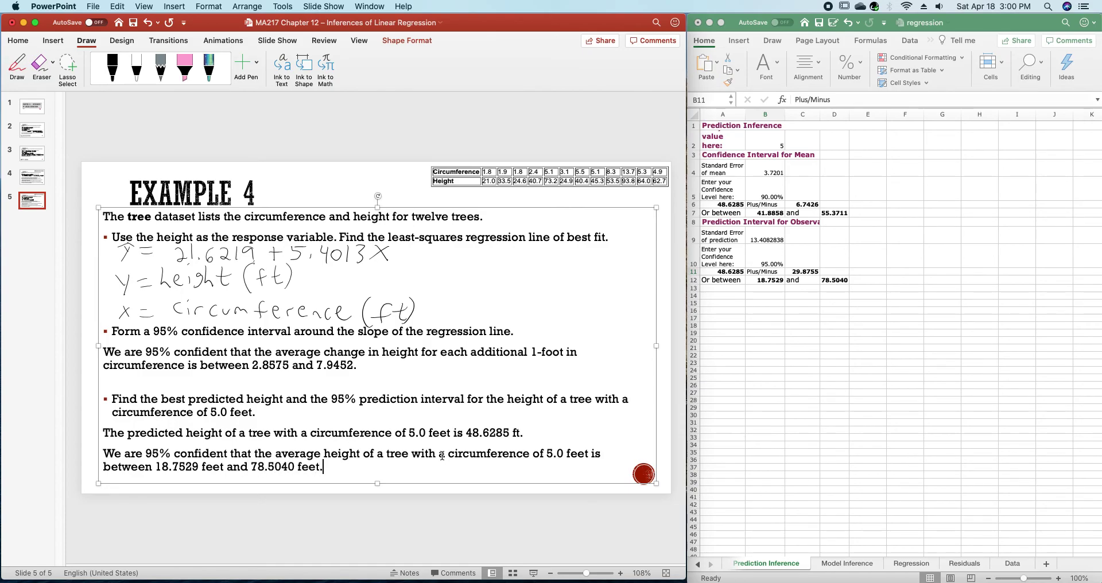